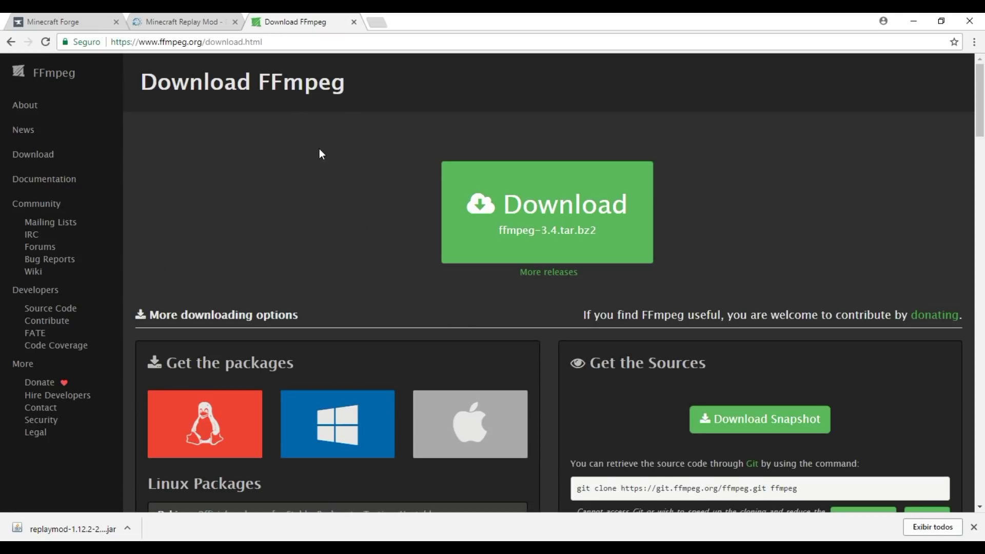
# Download the ffmpeg-3.4.tar.bz2 release from the FFmpeg download page.
pyautogui.scroll(-3, 320, 154)
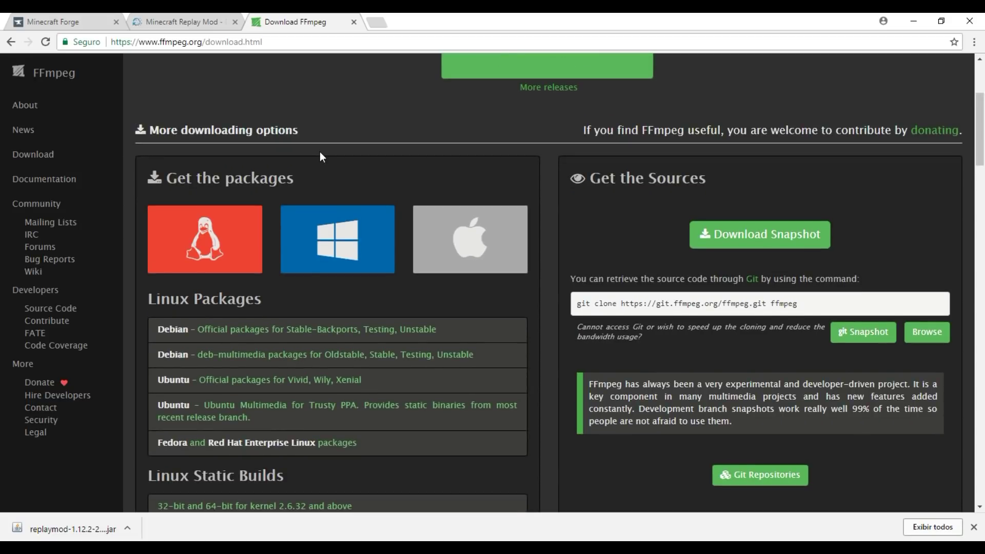
pyautogui.scroll(3, 319, 152)
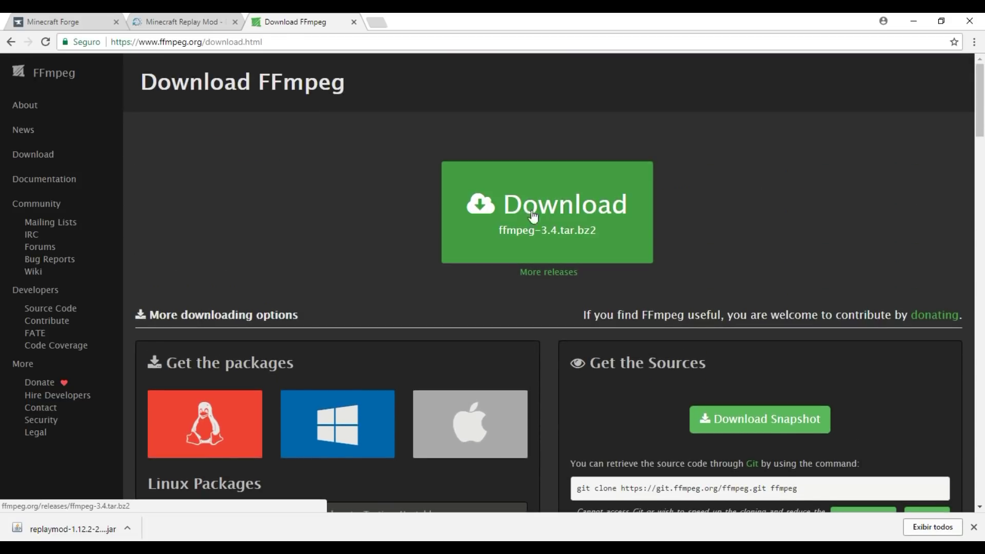
pyautogui.click(534, 205)
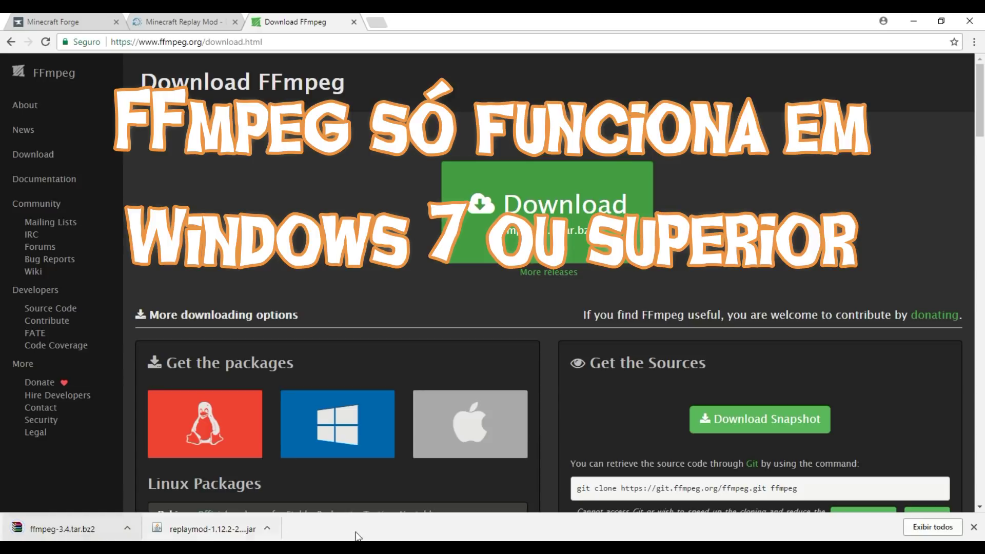
pyautogui.moveTo(381, 548)
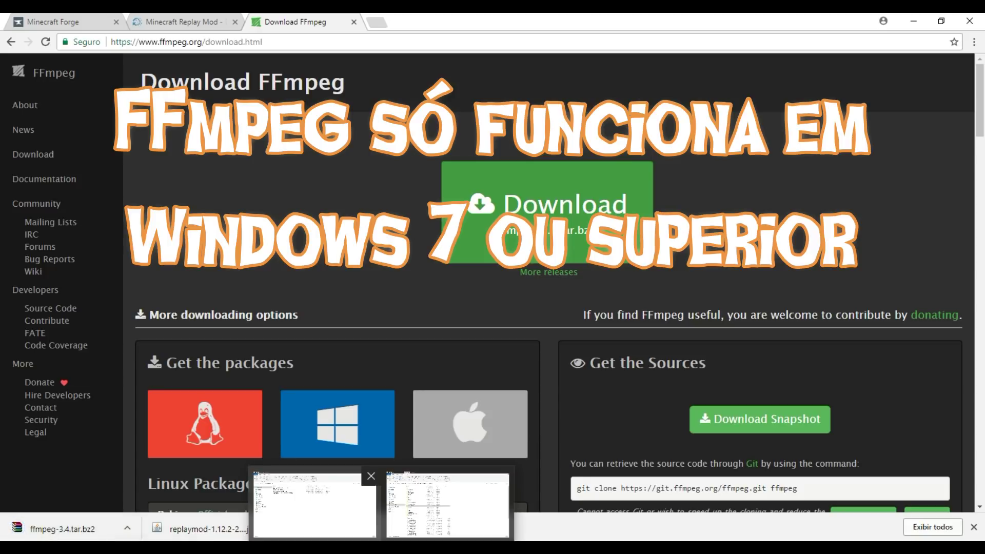
pyautogui.click(314, 505)
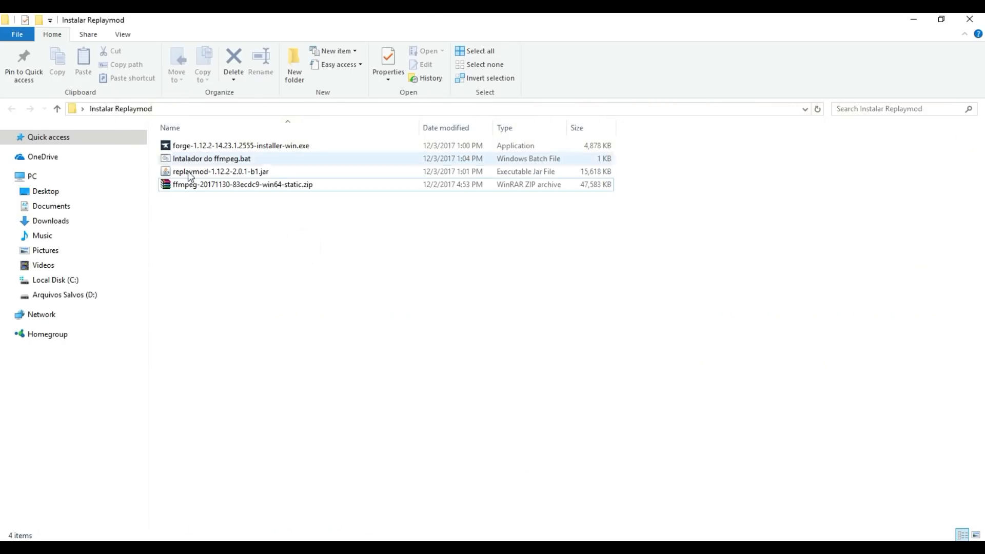
pyautogui.click(228, 145)
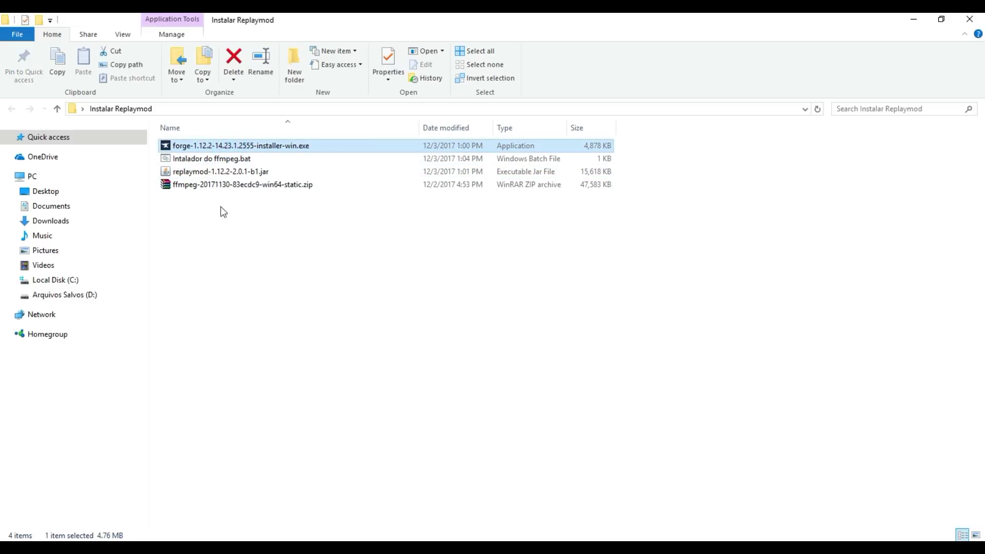
pyautogui.click(220, 172)
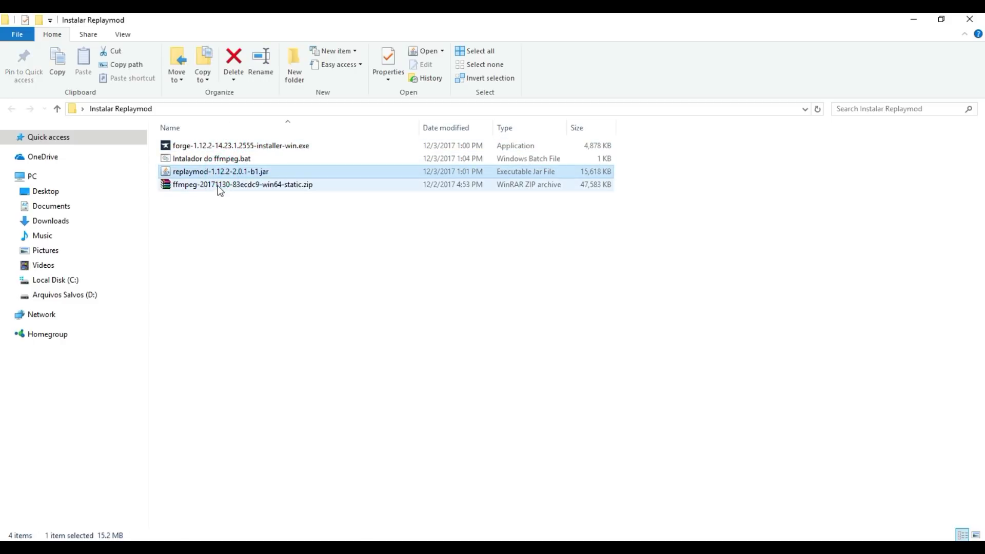
pyautogui.click(218, 185)
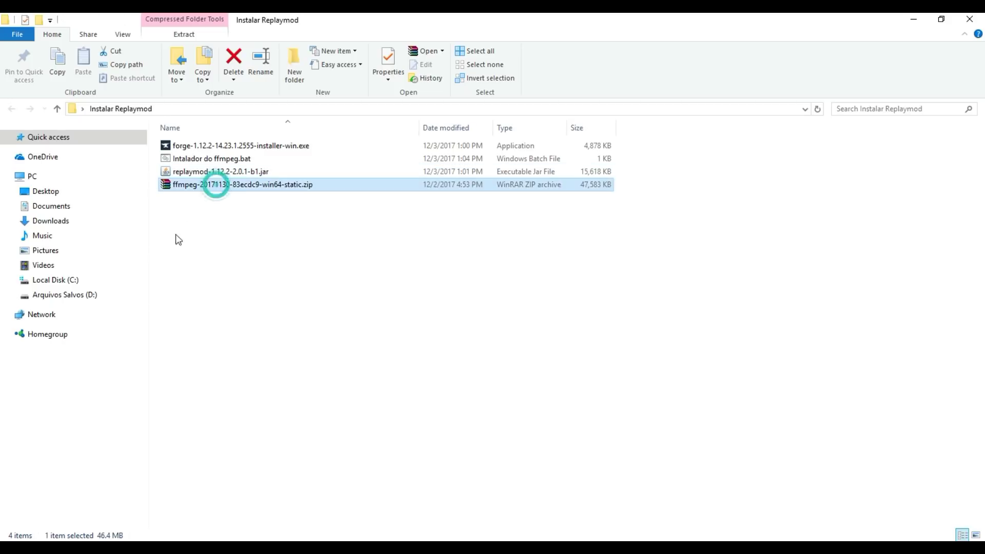
pyautogui.rightClick(216, 187)
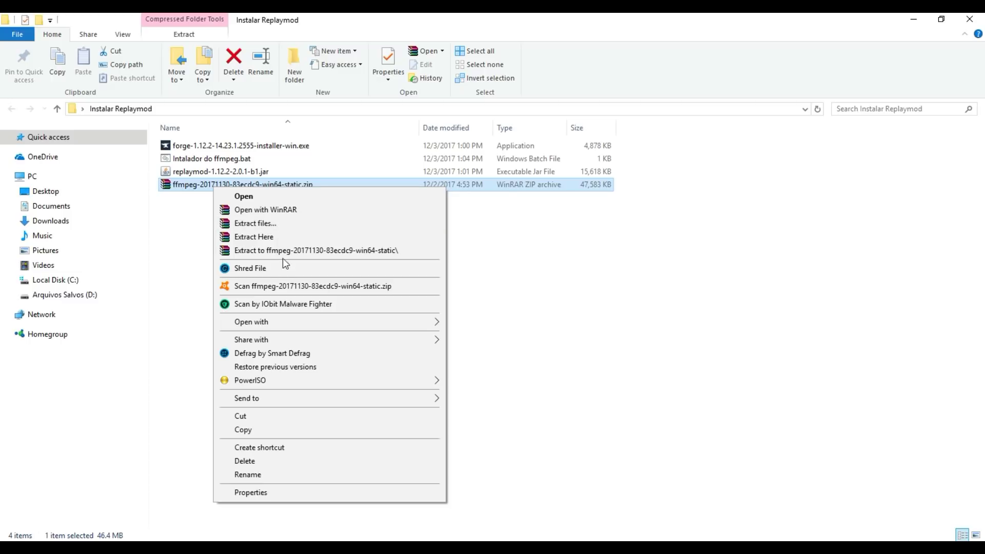
pyautogui.click(285, 251)
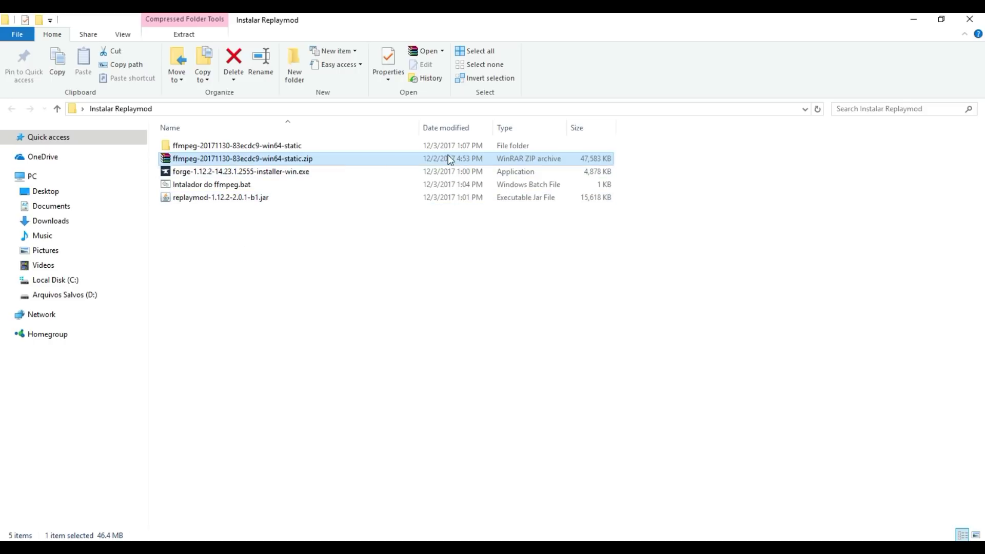
pyautogui.doubleClick(217, 148)
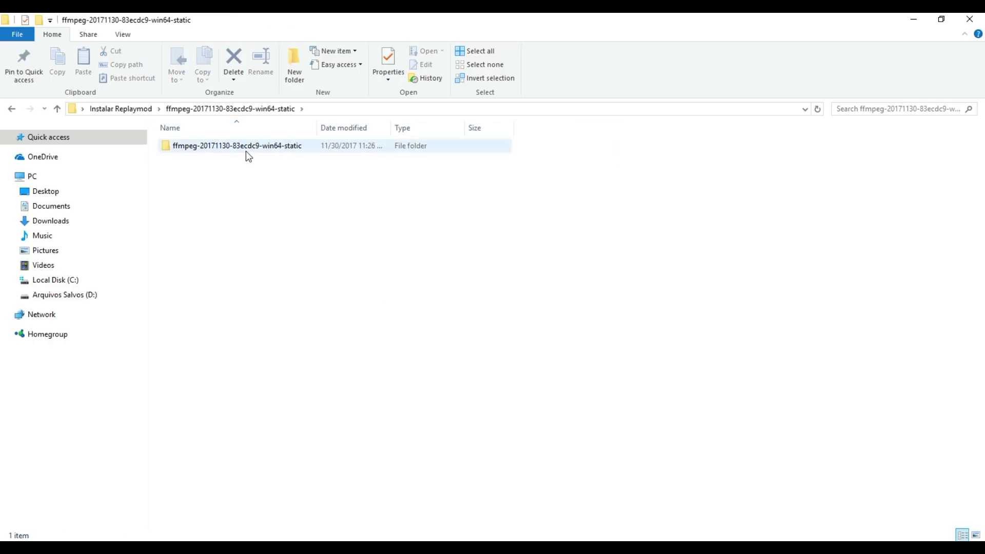
pyautogui.rightClick(248, 146)
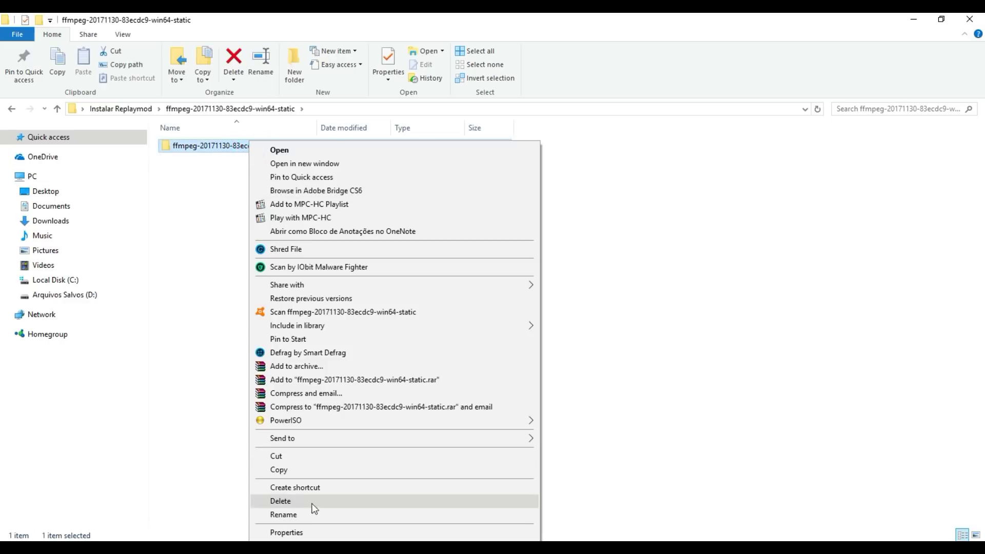
pyautogui.click(312, 513)
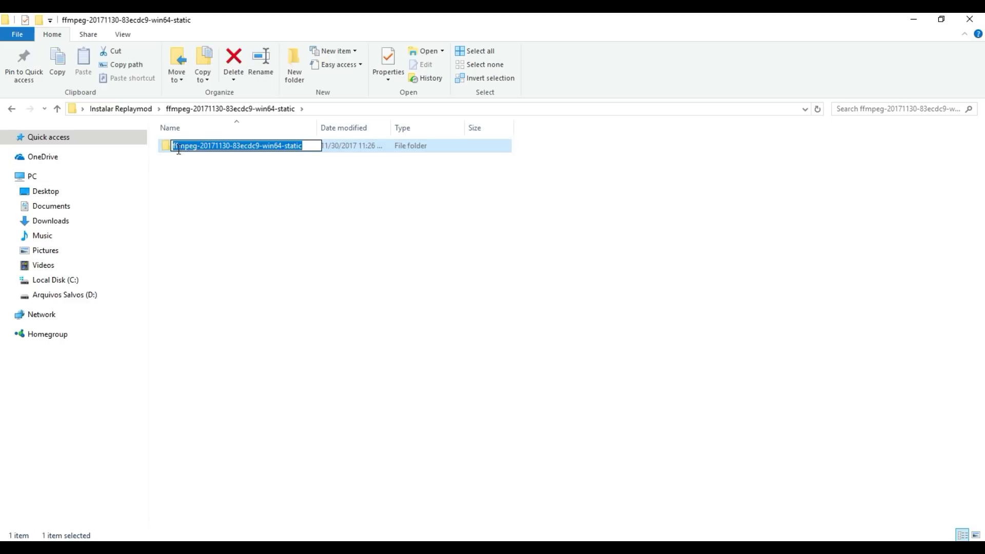
pyautogui.moveTo(198, 145); pyautogui.dragTo(341, 145)
pyautogui.press('BackSpace')
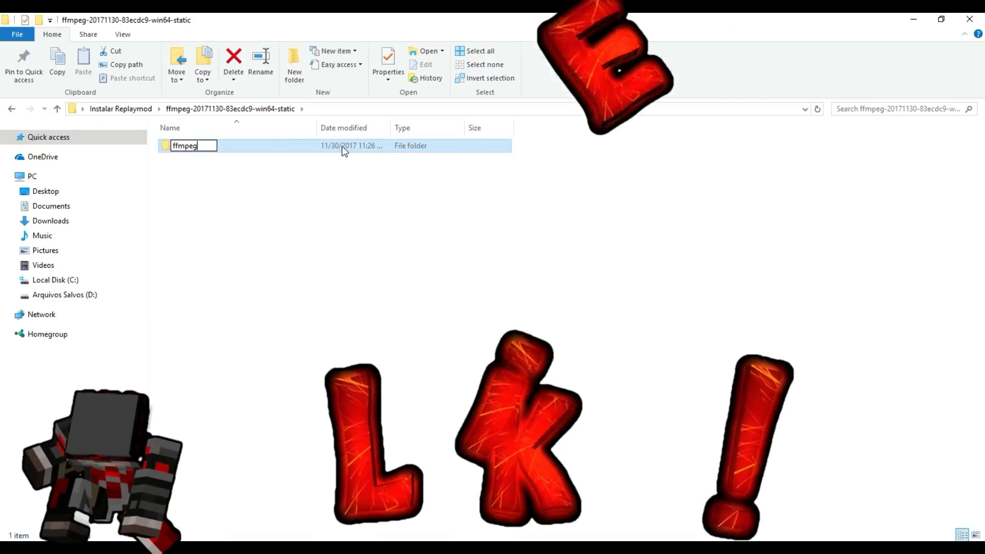
pyautogui.press('Return')
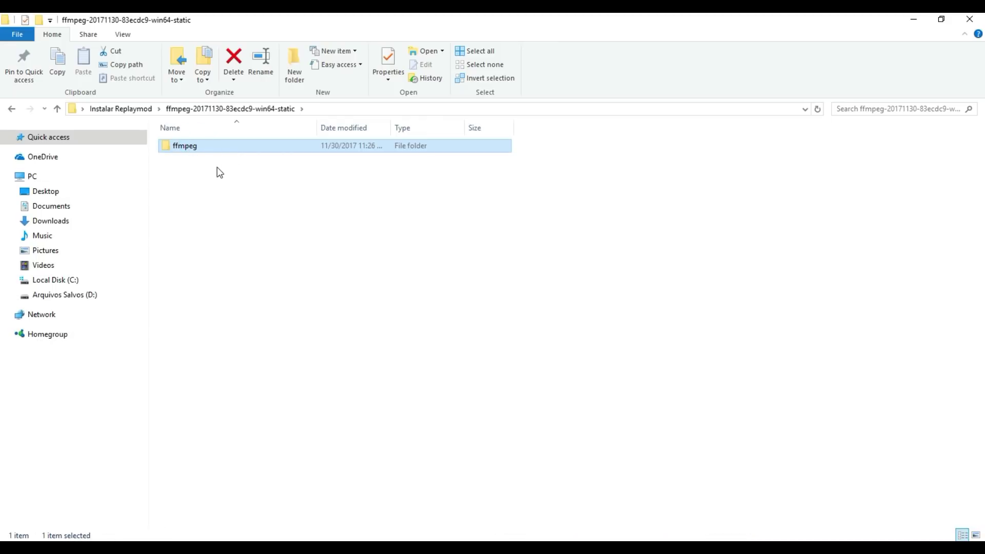
# Move the ffmpeg folder to the Desktop and return to the Instalar Replaymod folder.
pyautogui.click(197, 147)
pyautogui.moveTo(198, 148); pyautogui.dragTo(52, 198)
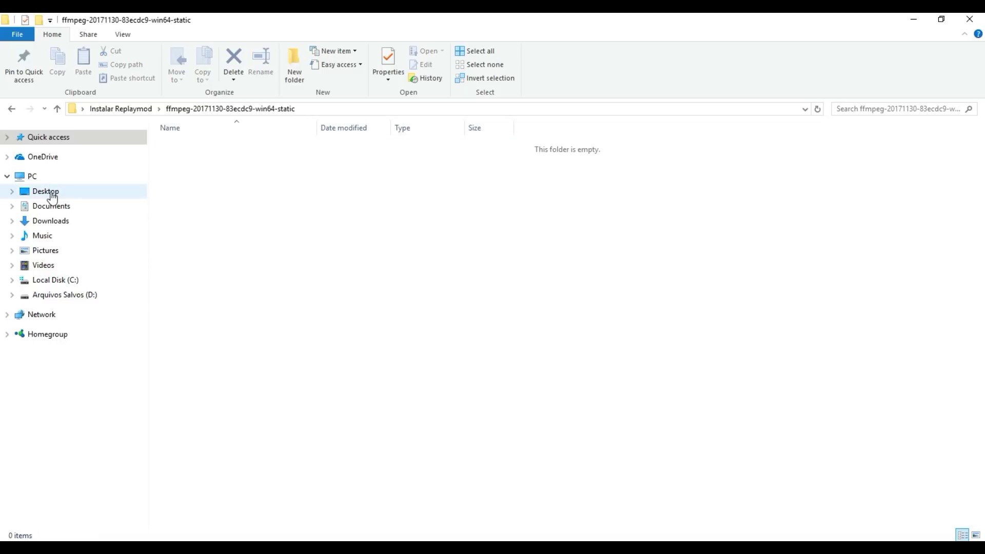
pyautogui.click(11, 109)
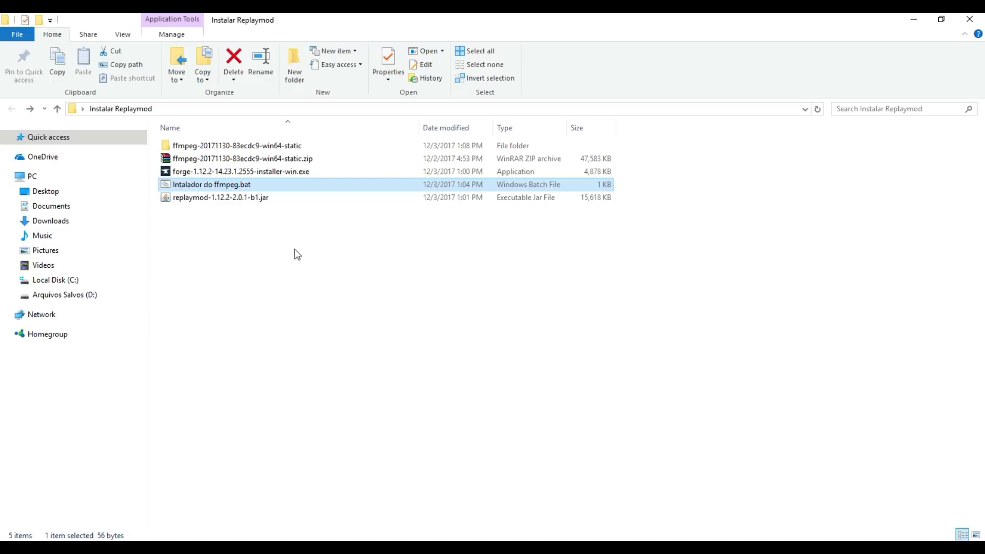
# Cut replaymod-1.12.2-2.0.1-b1.jar from the Instalar Replaymod folder.
pyautogui.click(277, 249)
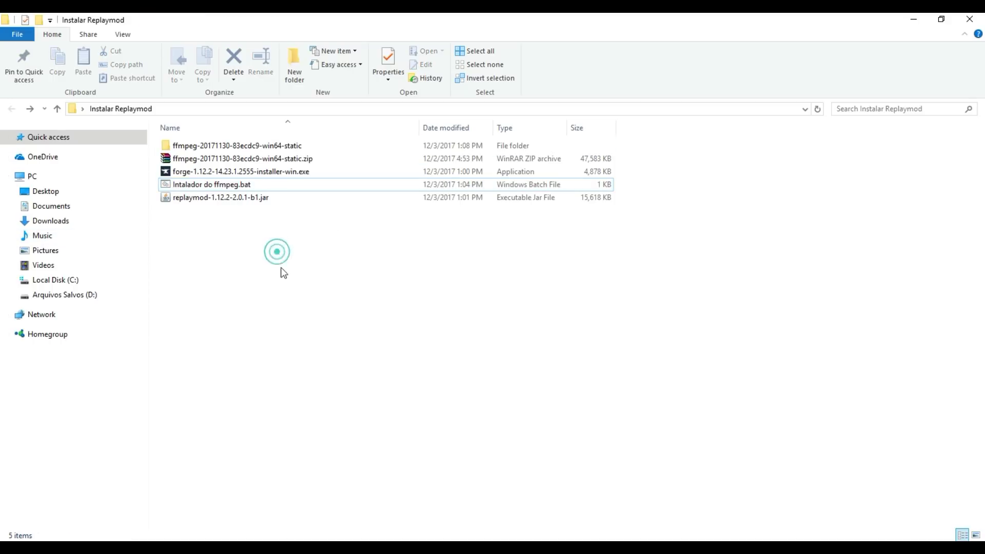
pyautogui.click(196, 199)
pyautogui.rightClick(214, 202)
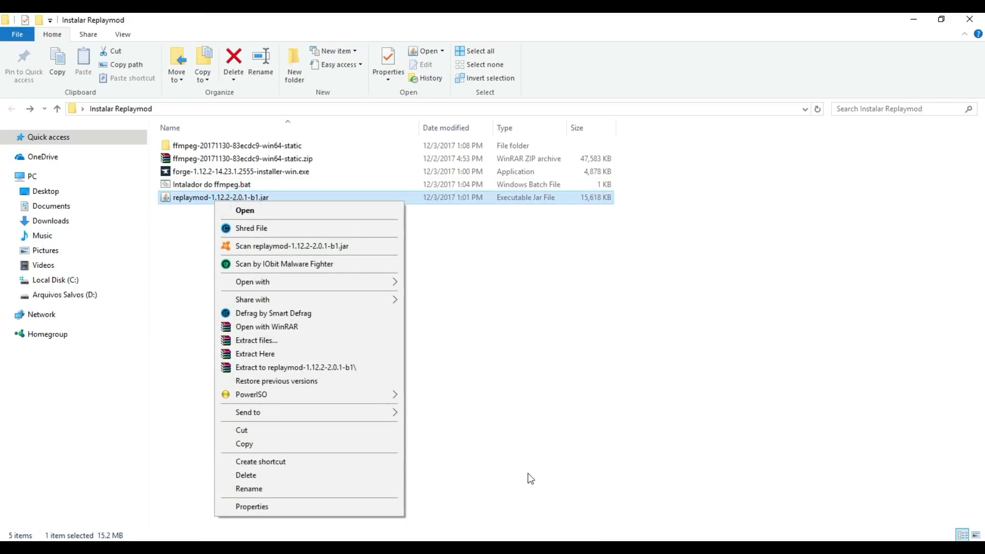
pyautogui.click(273, 431)
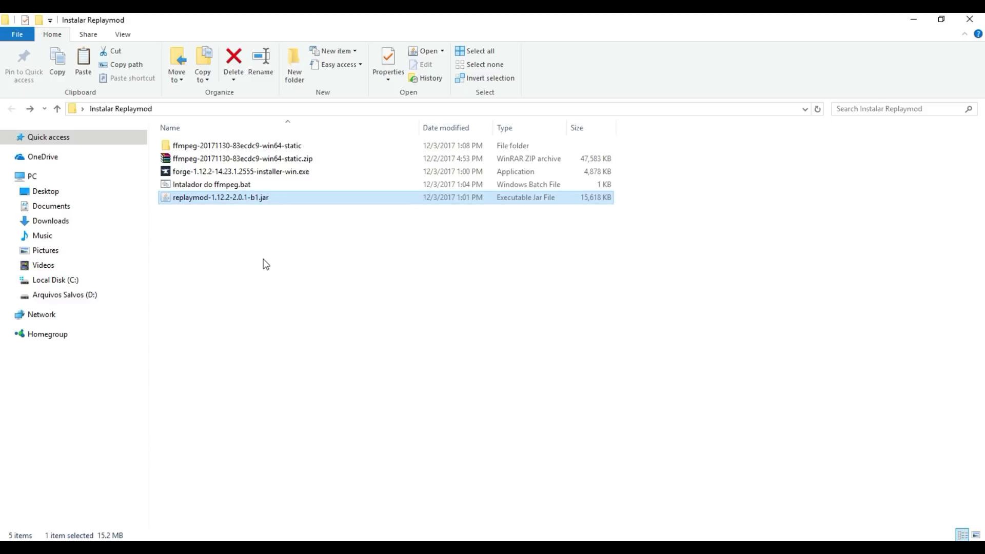
# Switch to the .minecraft folder under AppData\Roaming and display its full path.
pyautogui.click(393, 477)
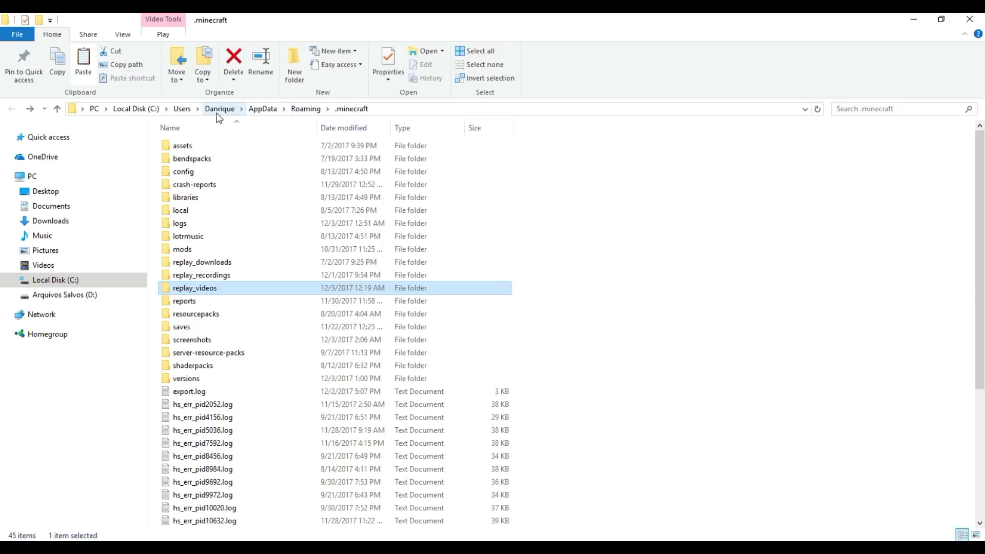
pyautogui.click(428, 110)
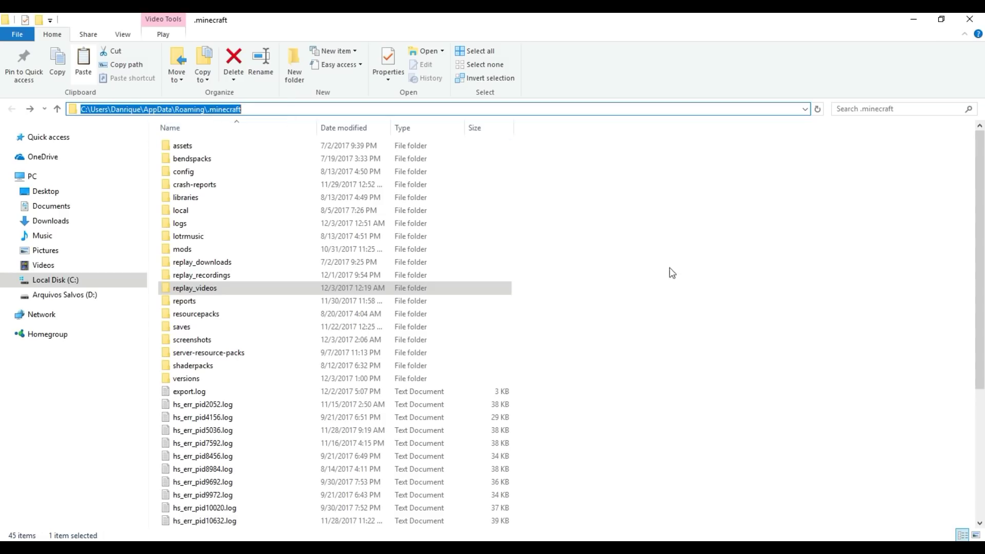
pyautogui.click(636, 291)
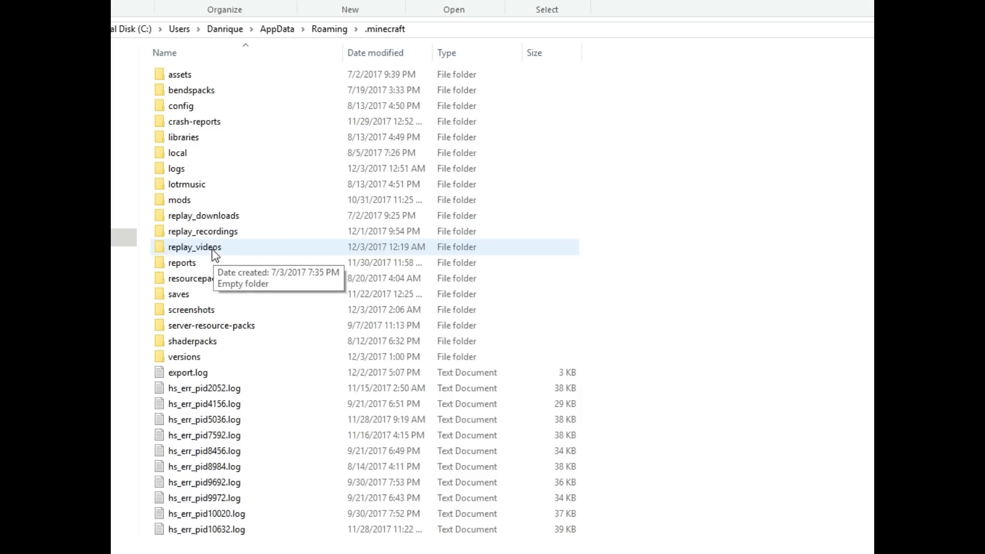
# Examine the contents of the replay_videos, replay_downloads and replay_recordings folders, returning to the .minecraft folder.
pyautogui.doubleClick(211, 249)
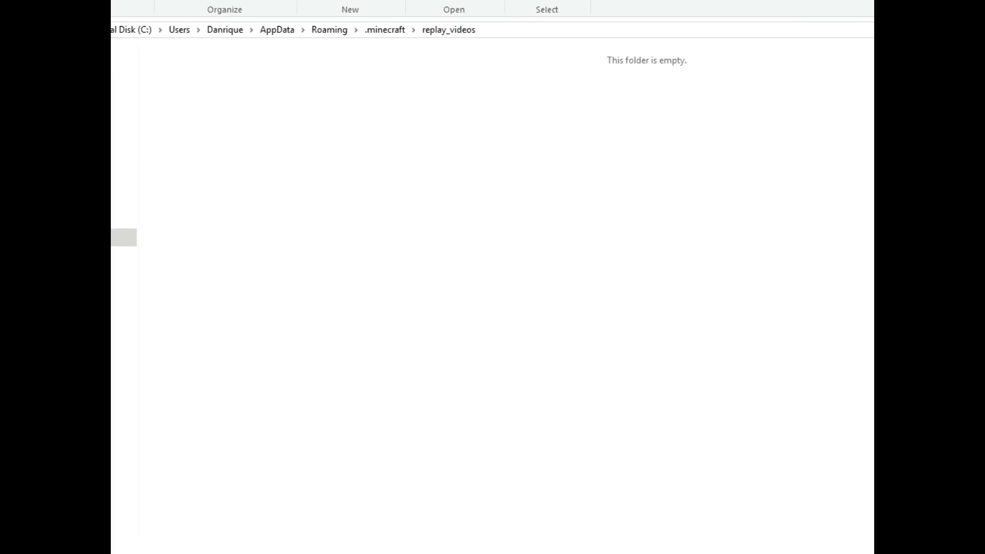
pyautogui.hotkey('alt', 'Left')
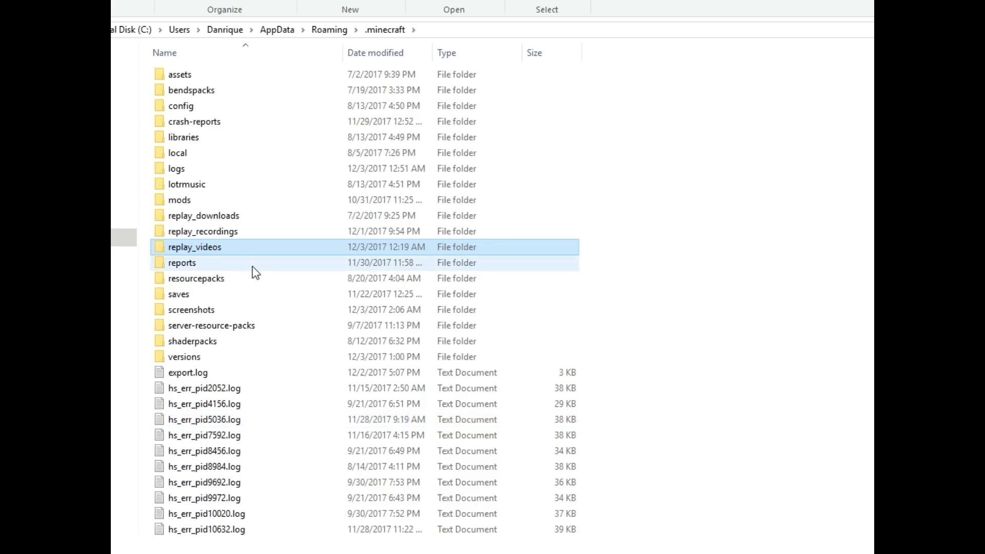
pyautogui.doubleClick(232, 215)
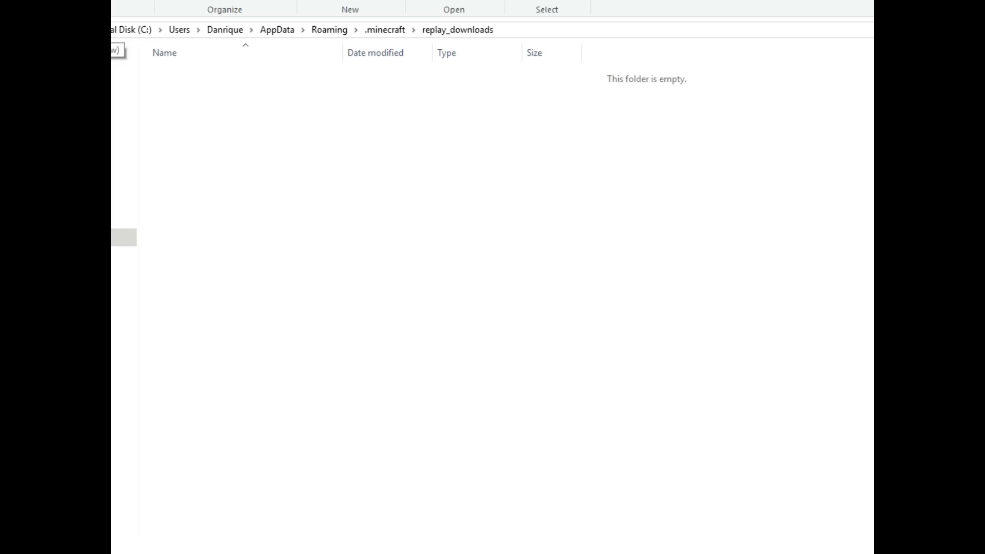
pyautogui.hotkey('alt', 'Left')
pyautogui.click(202, 234)
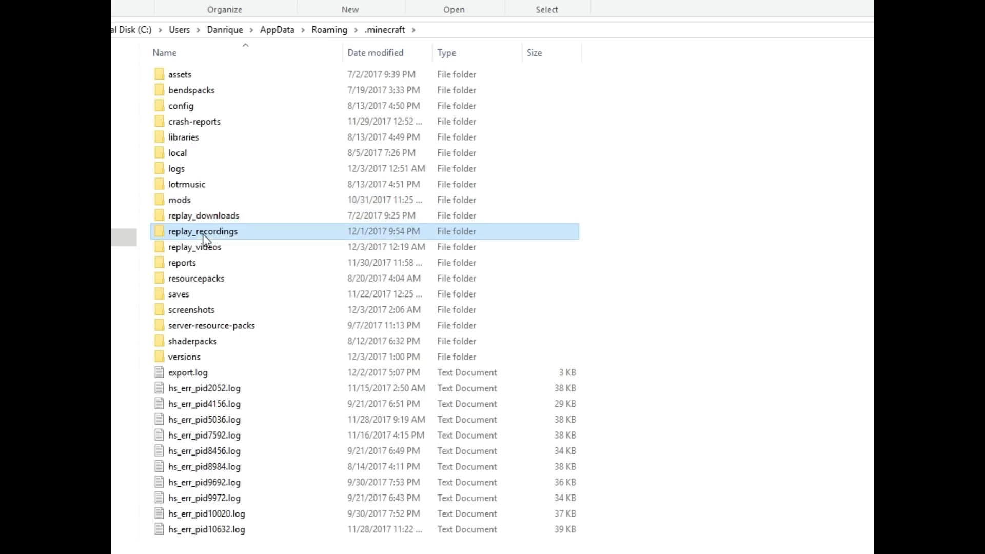
pyautogui.doubleClick(202, 234)
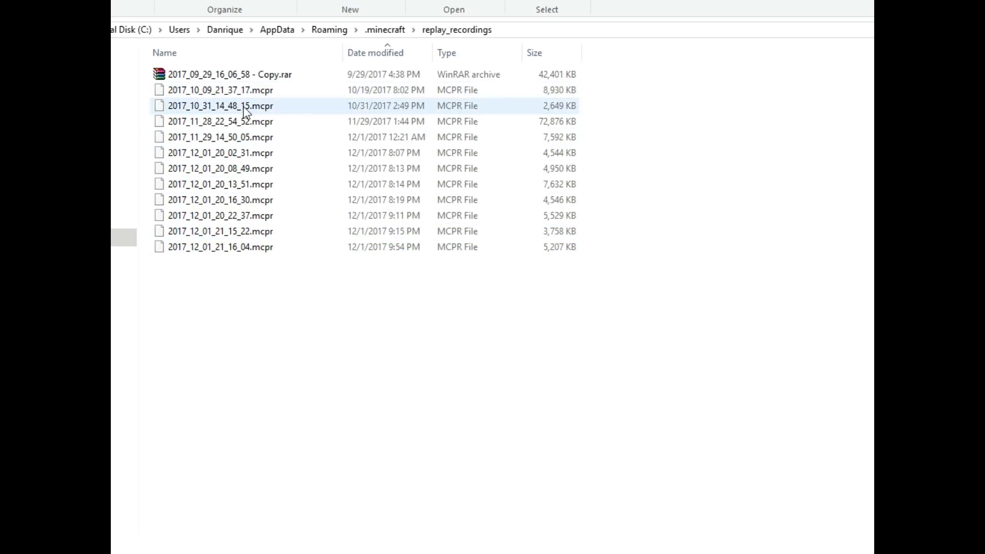
pyautogui.click(248, 92)
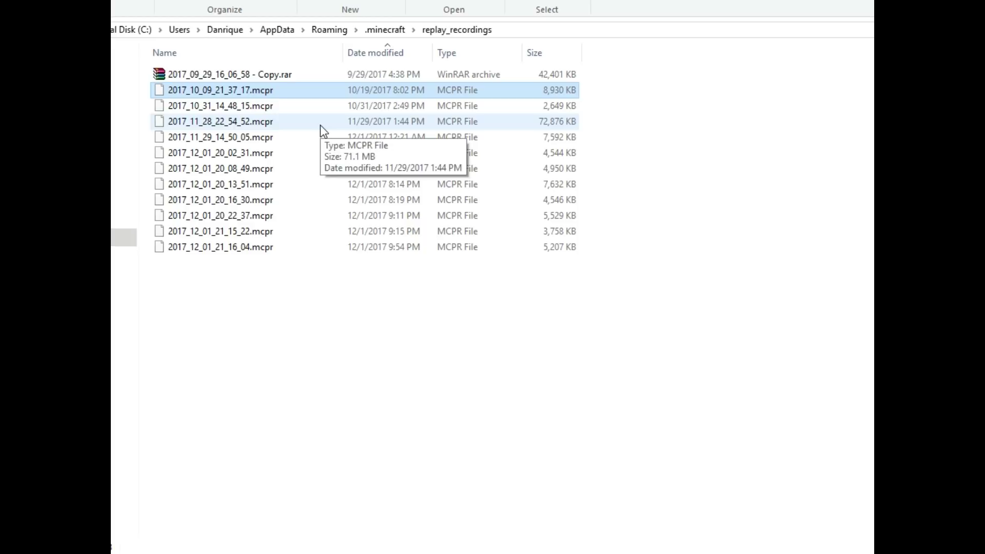
pyautogui.press('BackSpace')
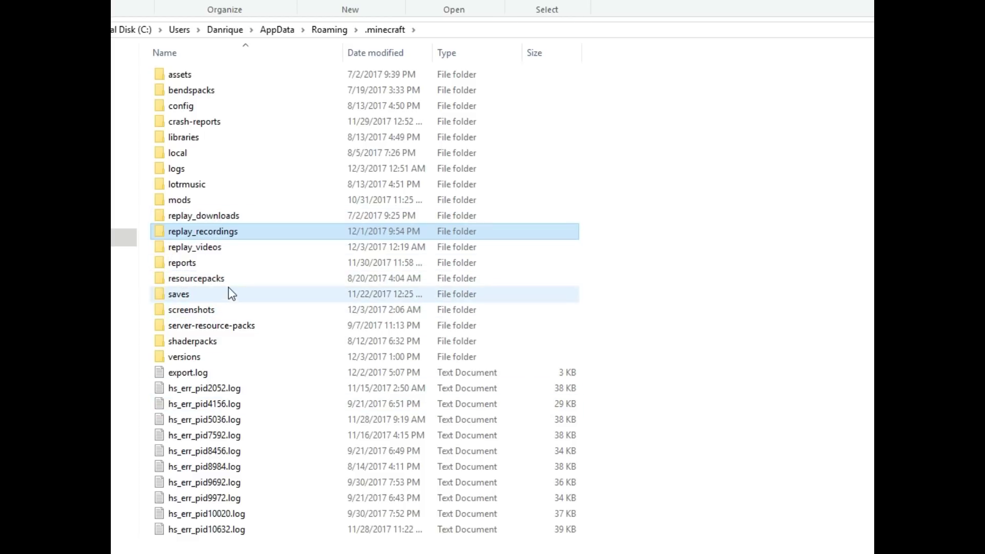
# Open the mods folder inside .minecraft and place replaymod-1.12.2-2.0.1-b1.jar in it.
pyautogui.click(189, 205)
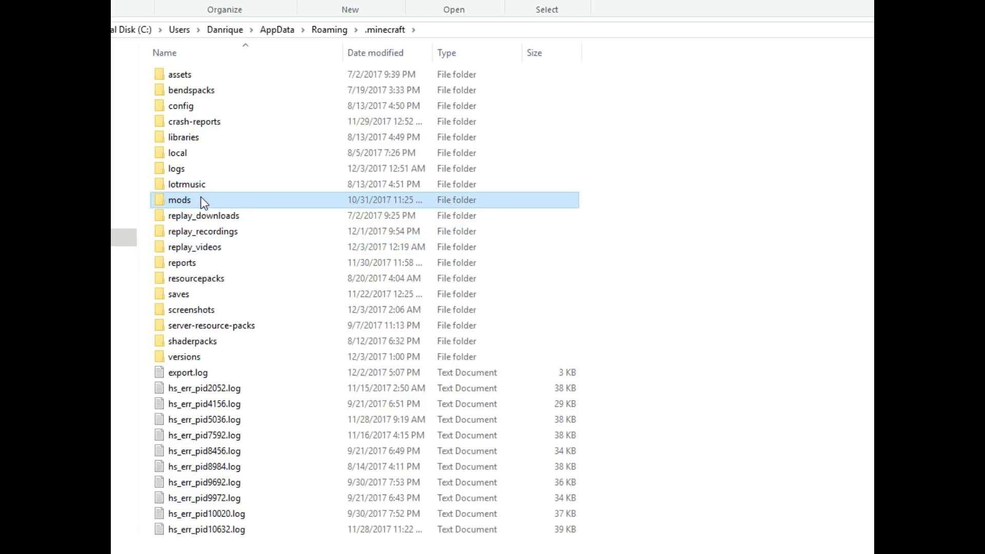
pyautogui.doubleClick(214, 199)
pyautogui.click(368, 256)
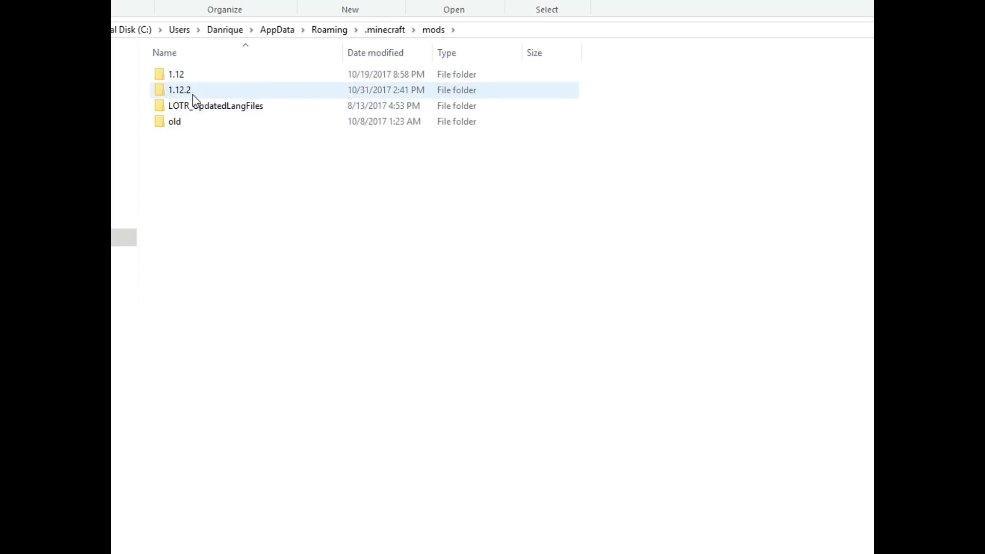
pyautogui.moveTo(196, 95)
pyautogui.click(173, 107)
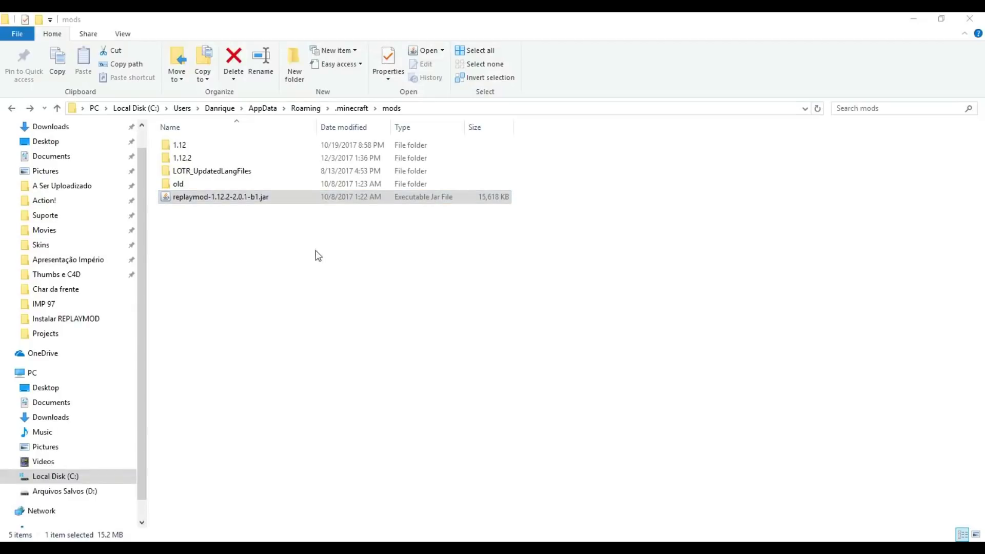
pyautogui.click(300, 301)
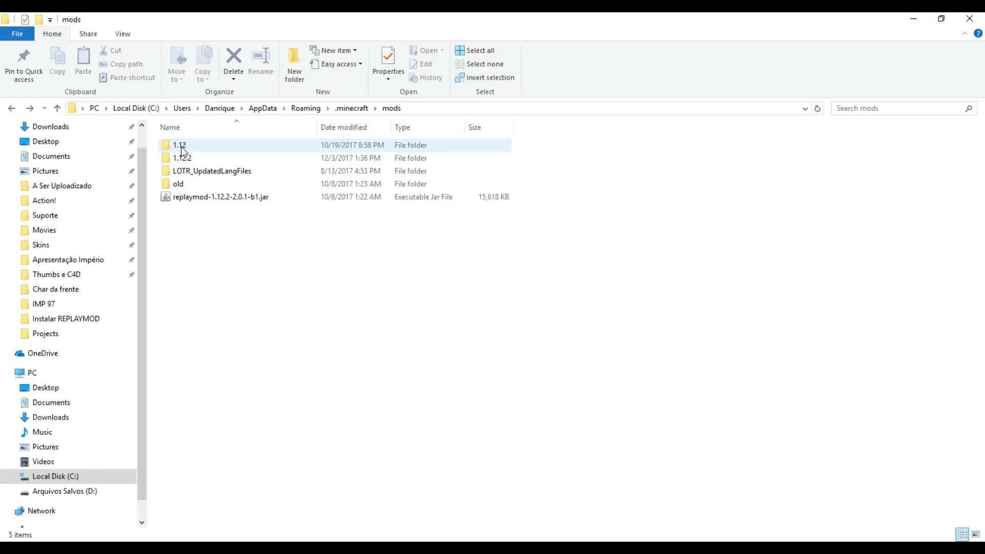
pyautogui.rightClick(217, 277)
pyautogui.moveTo(292, 429)
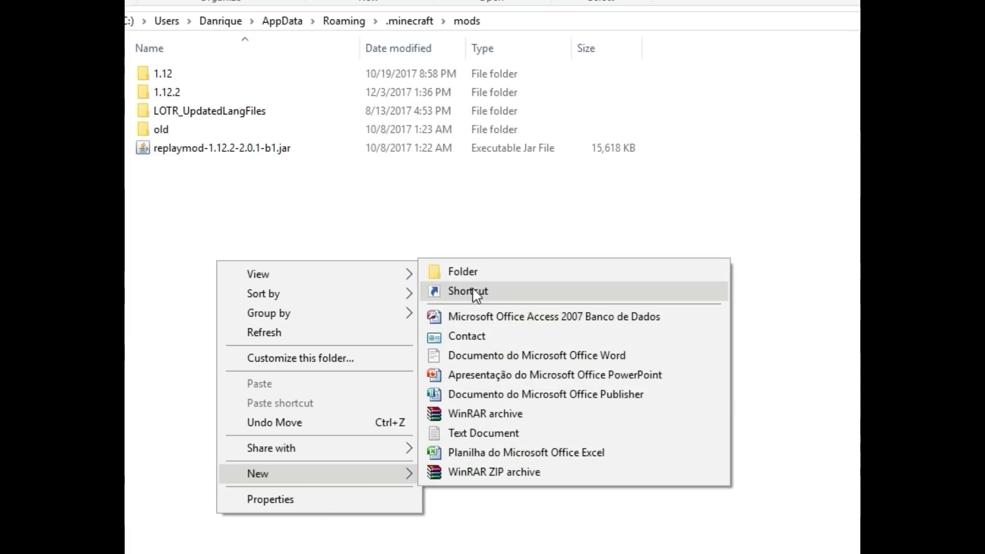
pyautogui.click(212, 196)
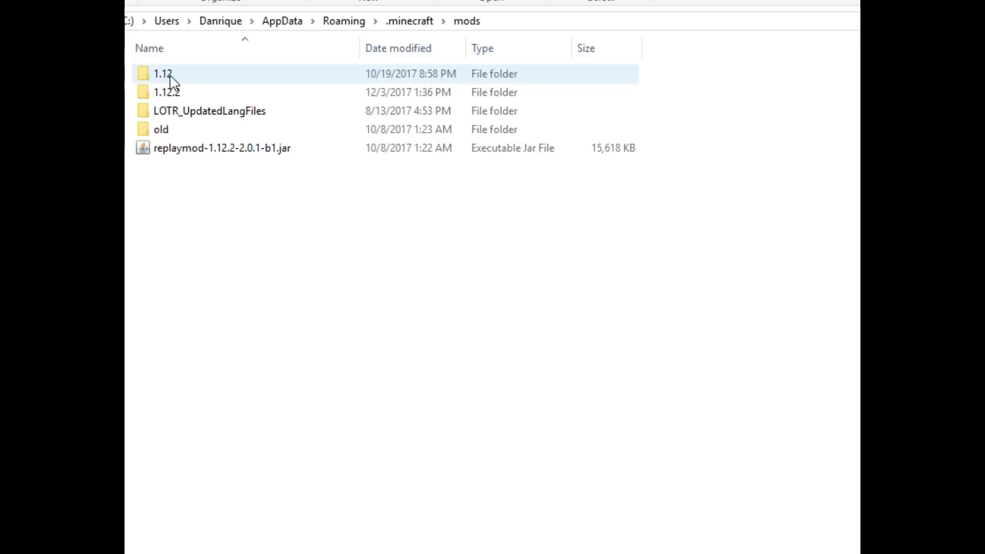
# Move replaymod-1.12.2-2.0.1-b1.jar from the mods folder into its 1.12.2 subfolder and check that subfolder's contents.
pyautogui.moveTo(177, 99)
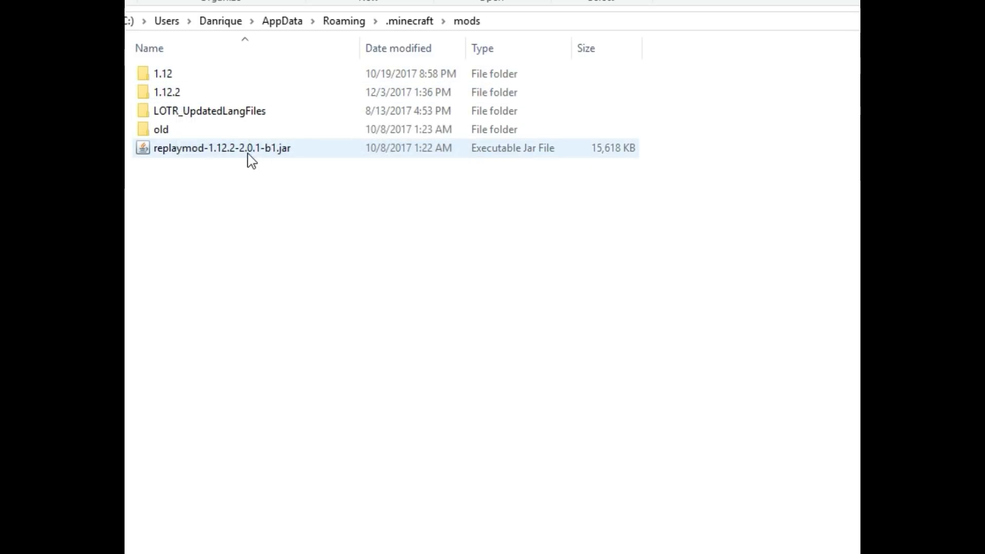
pyautogui.moveTo(223, 154)
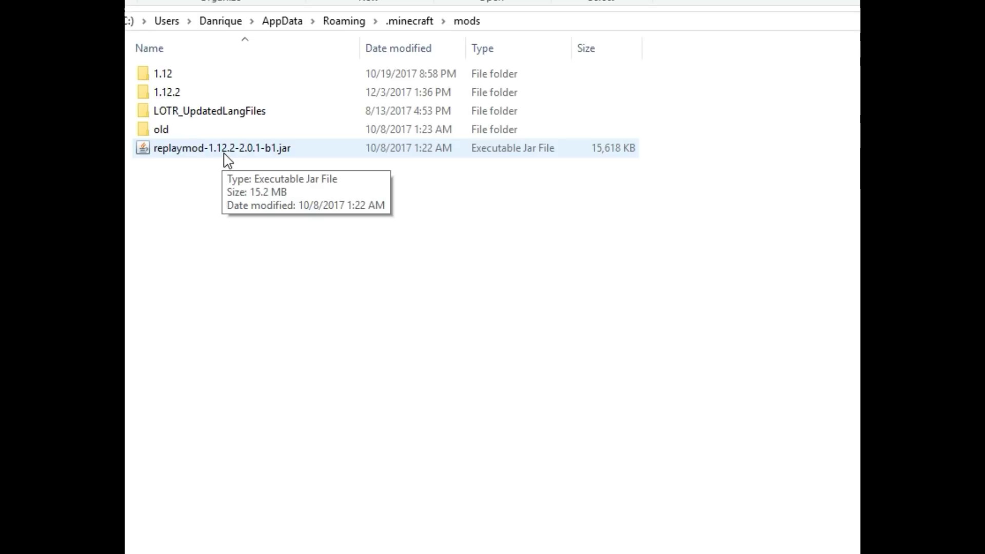
pyautogui.moveTo(225, 158); pyautogui.dragTo(190, 95)
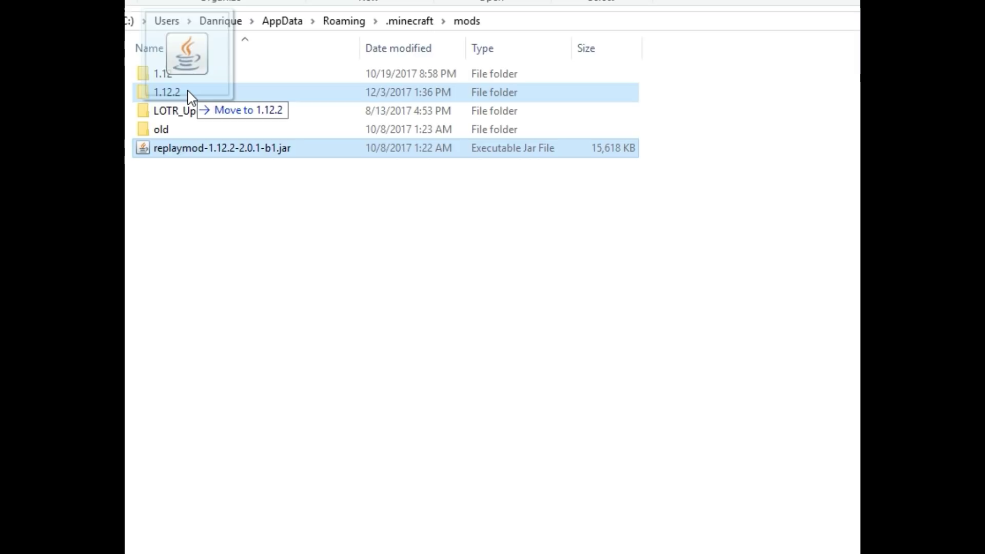
pyautogui.moveTo(190, 95); pyautogui.dragTo(190, 94)
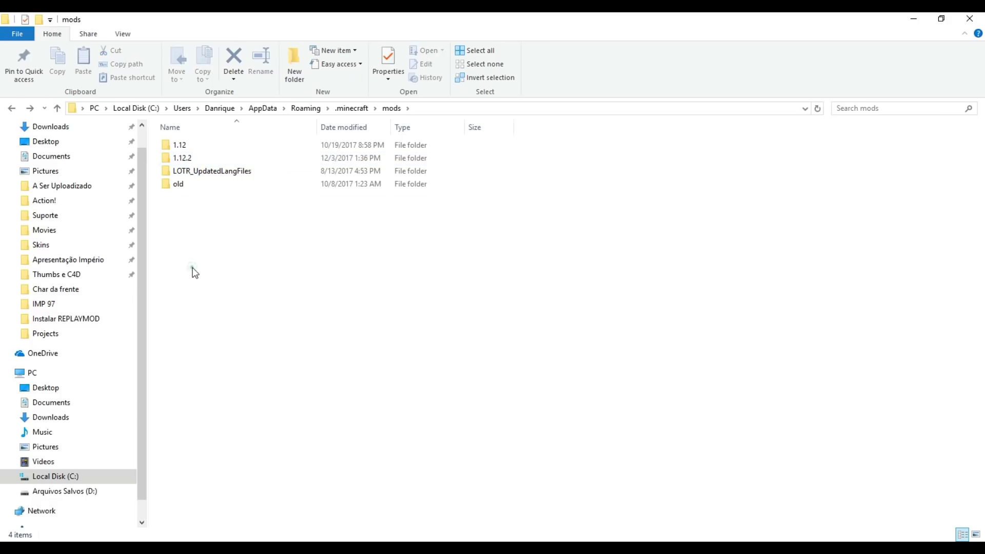
pyautogui.doubleClick(193, 163)
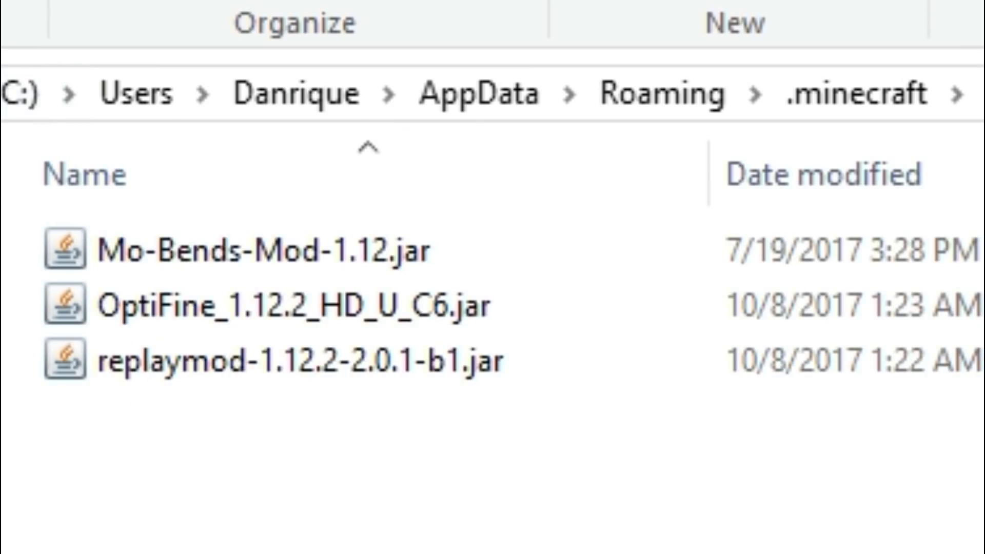
pyautogui.hotkey('alt', 'Left')
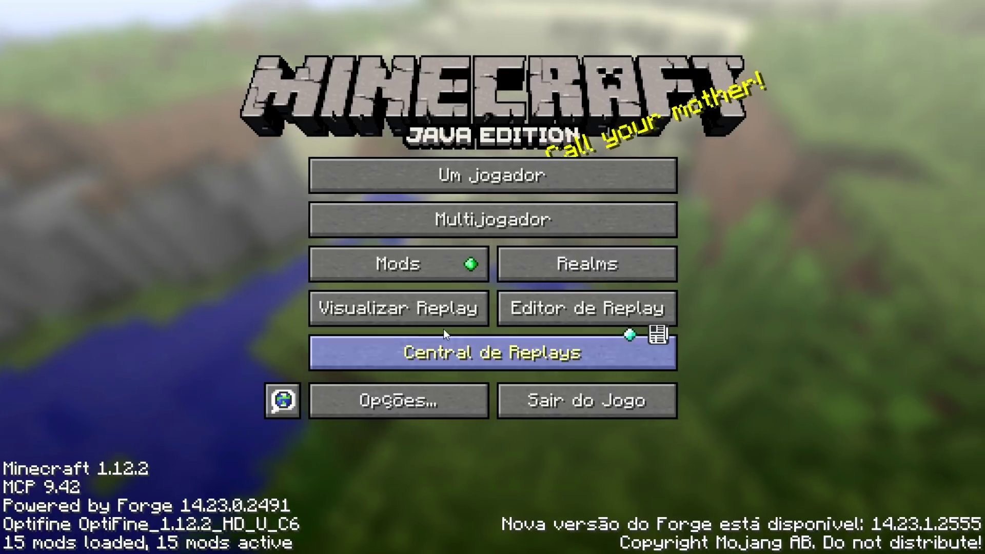
# Switch to Minecraft, load the replay 2017_12_01_21_16_04 from the replay viewer and pause its playback.
pyautogui.click(421, 313)
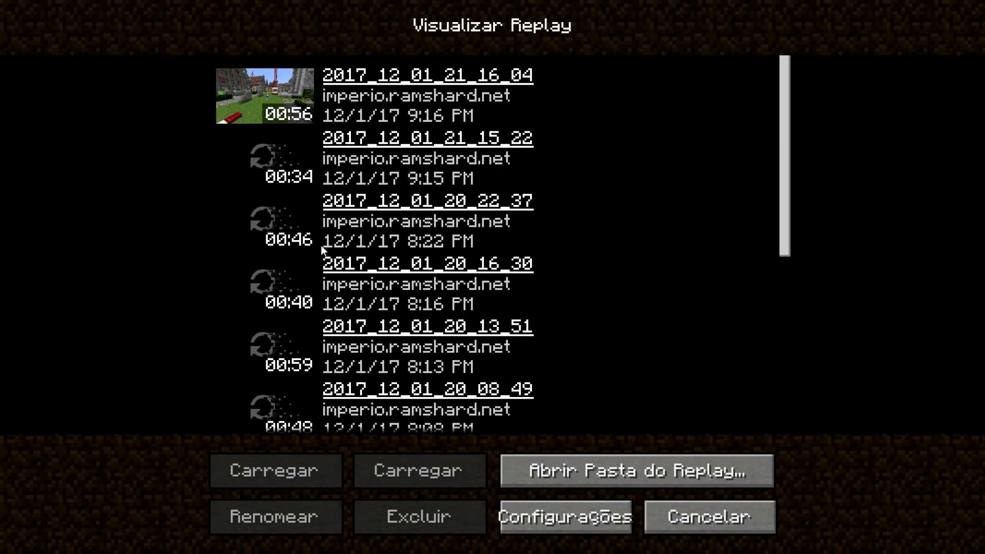
pyautogui.doubleClick(389, 100)
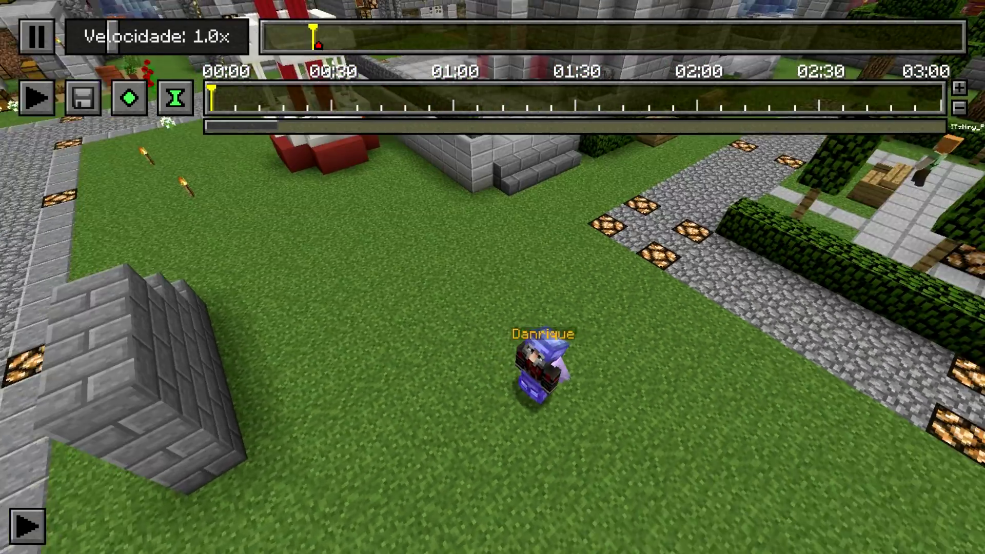
pyautogui.press('p')
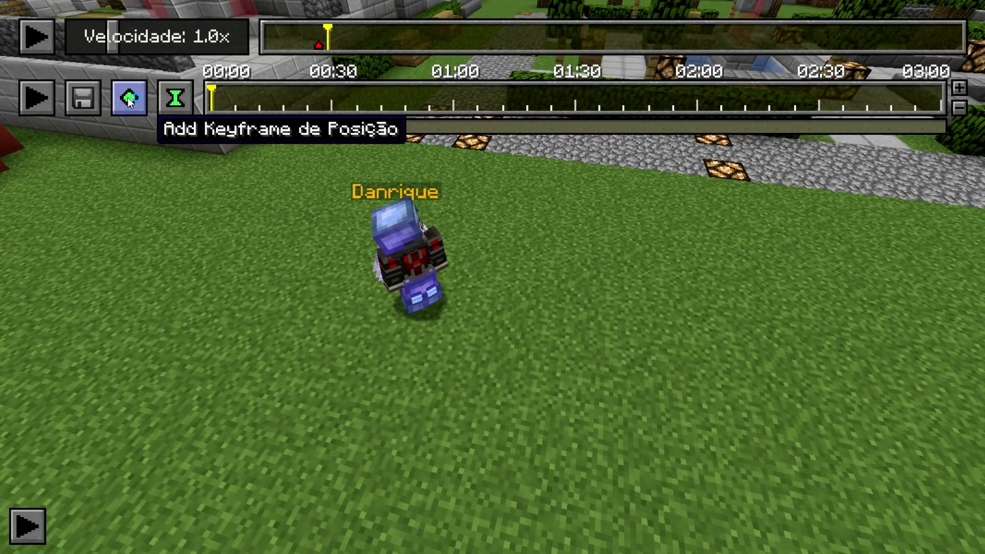
# Add a position keyframe and a time keyframe at 00:00 and again at about 00:06 on the camera path timeline.
pyautogui.click(129, 101)
pyautogui.click(175, 98)
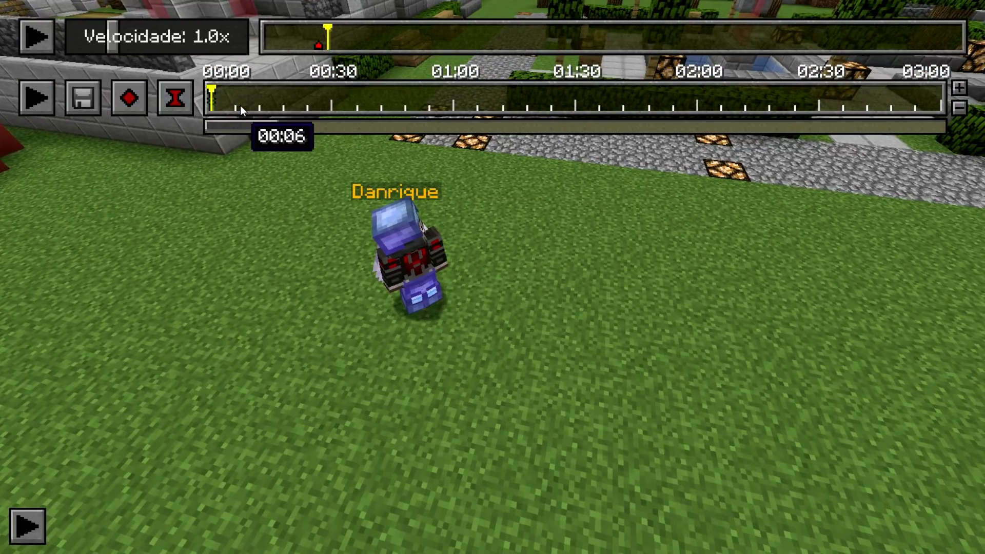
pyautogui.click(238, 103)
pyautogui.click(129, 99)
pyautogui.click(170, 99)
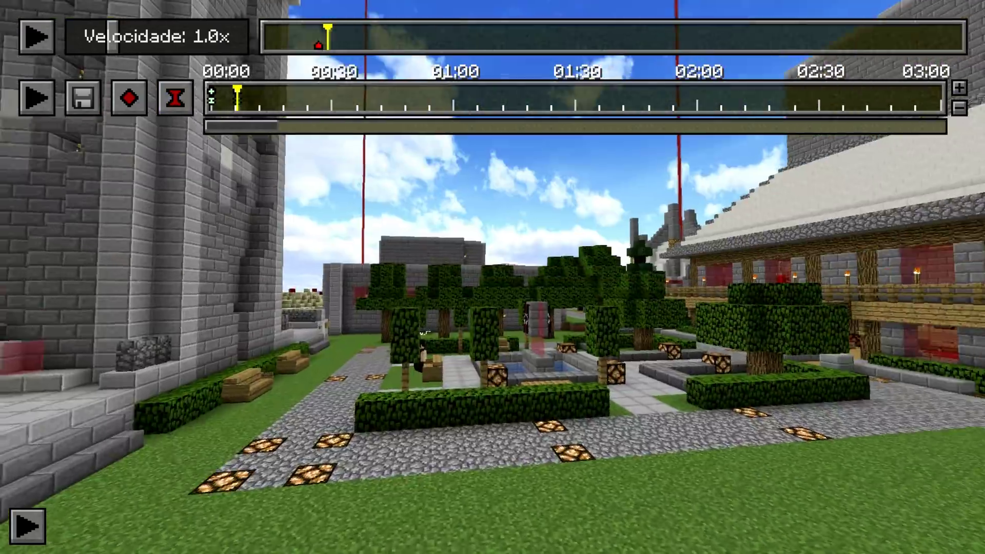
# Start rendering the keyframed camera path to an MP4 file with the current video settings.
pyautogui.press('w')
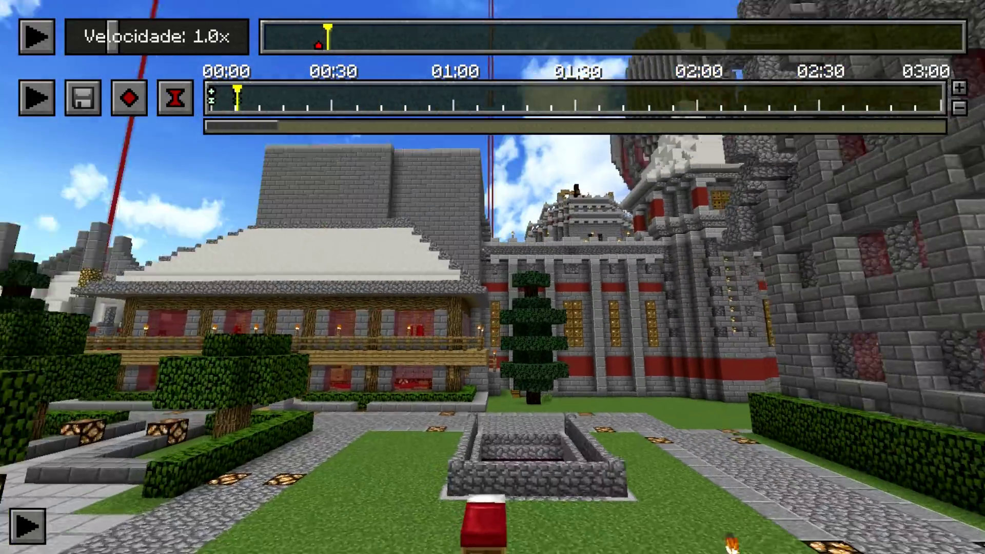
pyautogui.press('s')
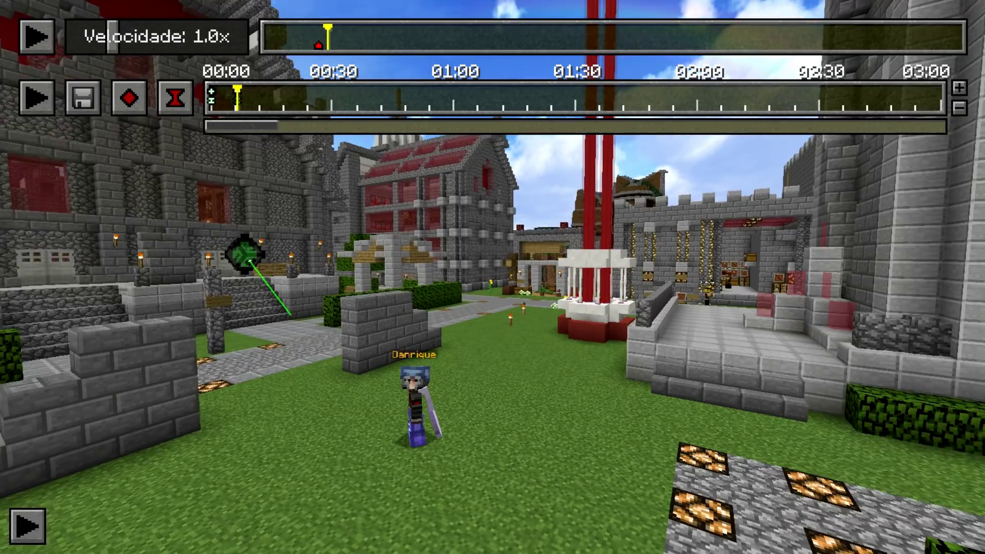
pyautogui.press('w')
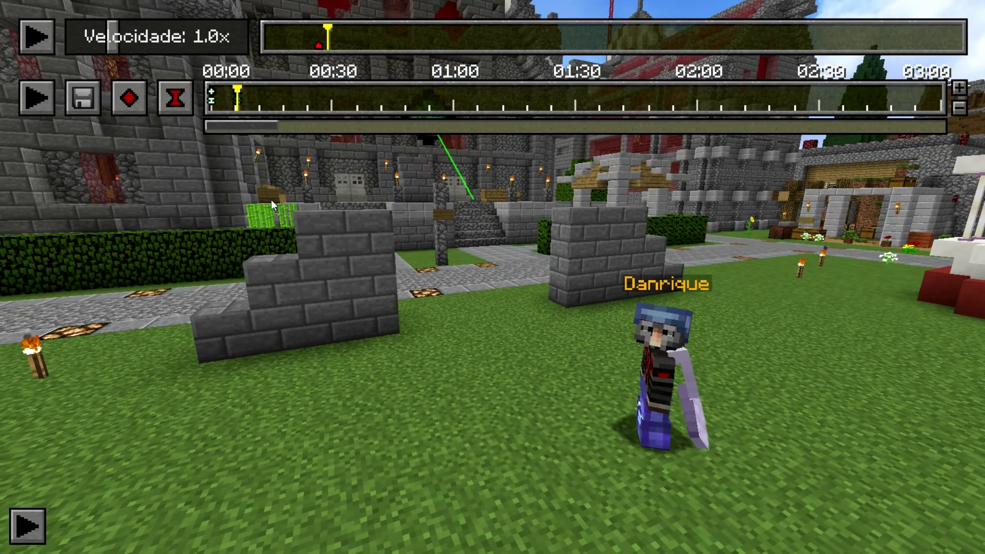
pyautogui.click(84, 99)
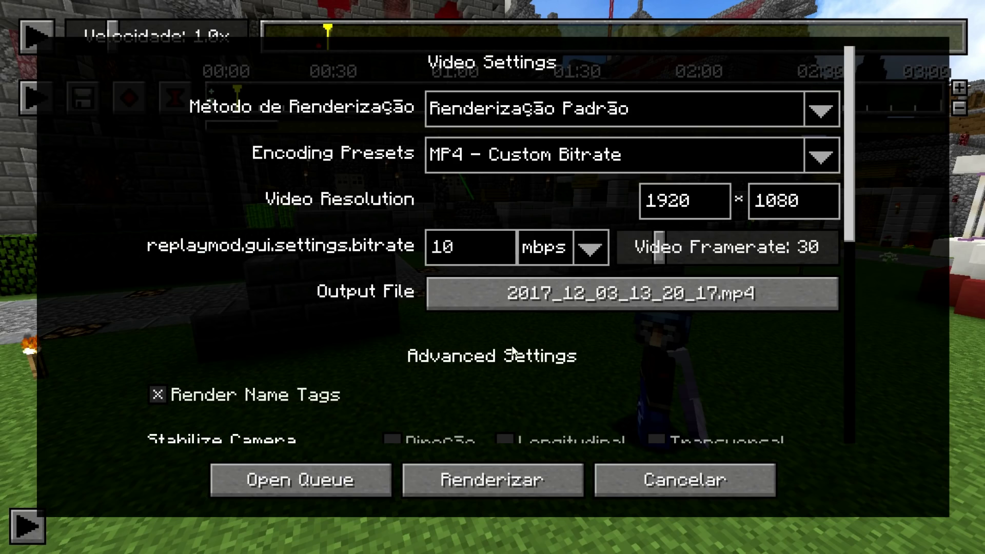
pyautogui.click(472, 491)
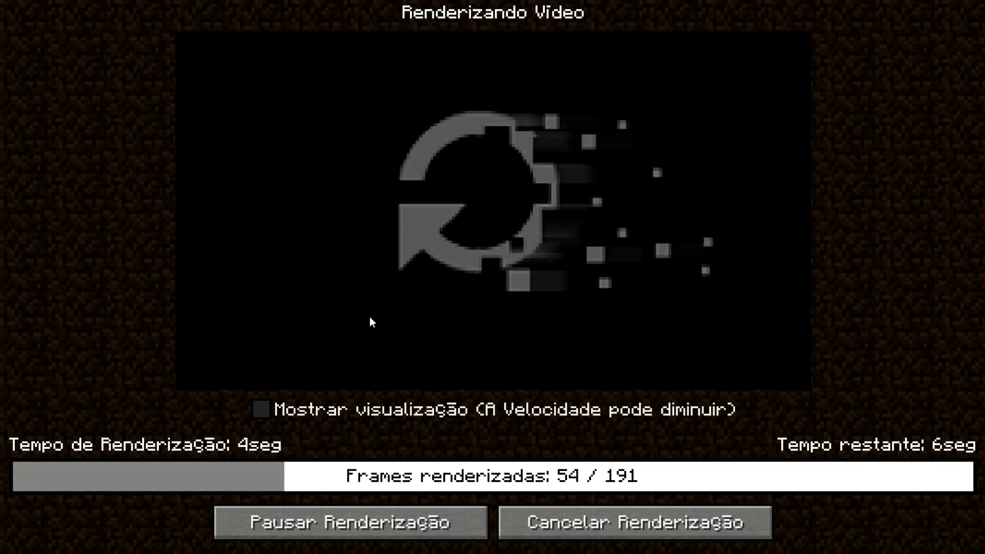
# Turn the render preview on and off again, and cancel the video rendering.
pyautogui.click(263, 409)
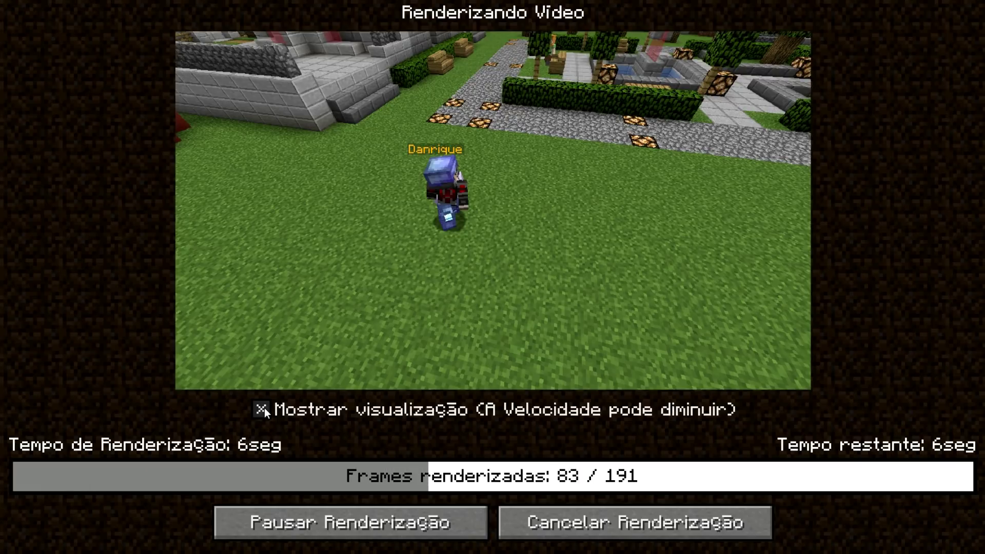
pyautogui.click(262, 409)
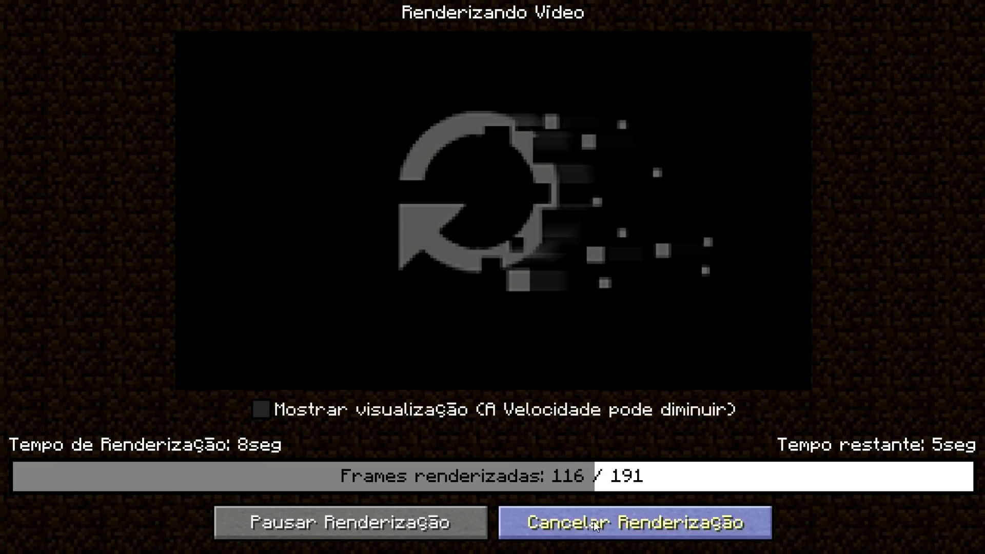
pyautogui.click(593, 521)
pyautogui.click(598, 534)
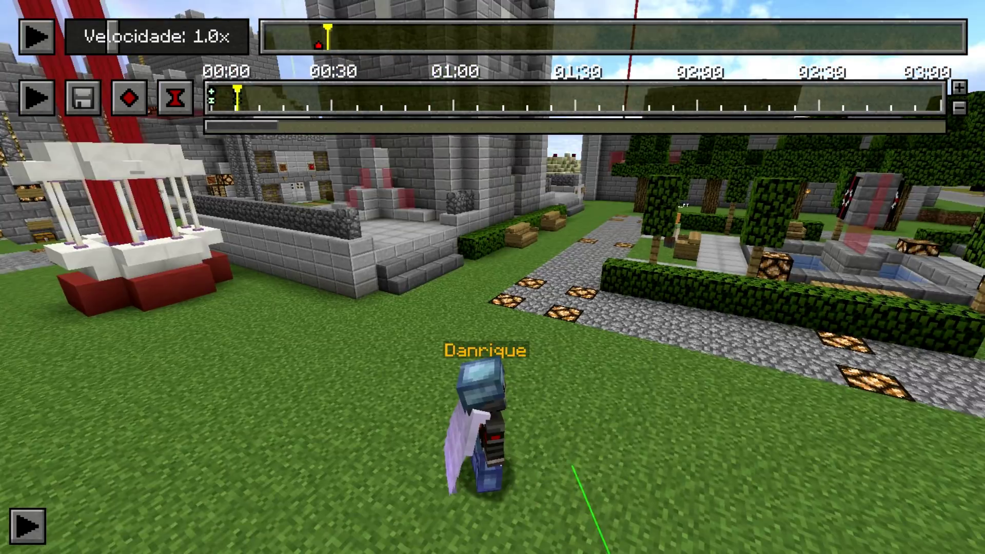